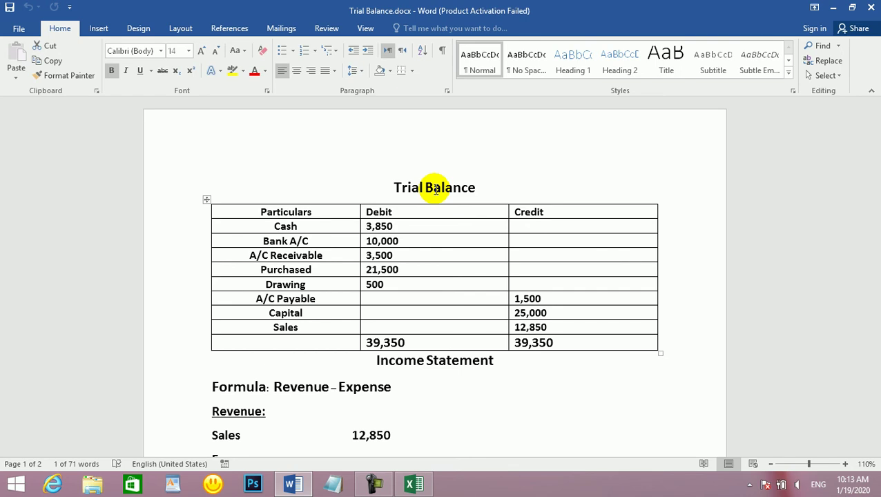
# Step: Leave the Word document and bring up the PerfectProject.xlsx workbook in Excel, declining to reopen it
pyautogui.click(834, 9)
pyautogui.doubleClick(23, 275)
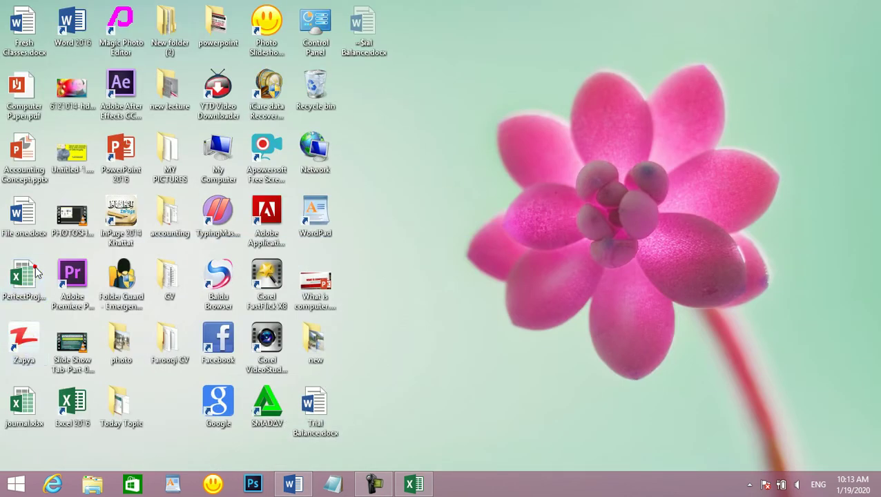
pyautogui.click(159, 394)
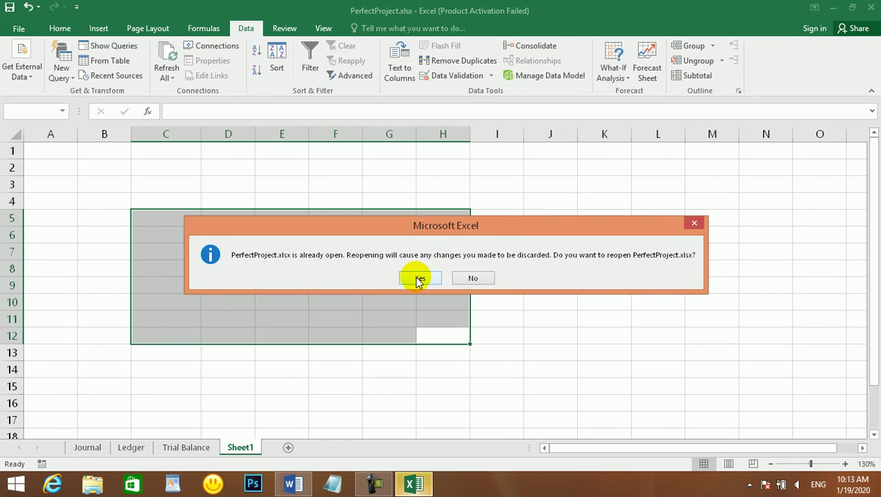
pyautogui.click(467, 277)
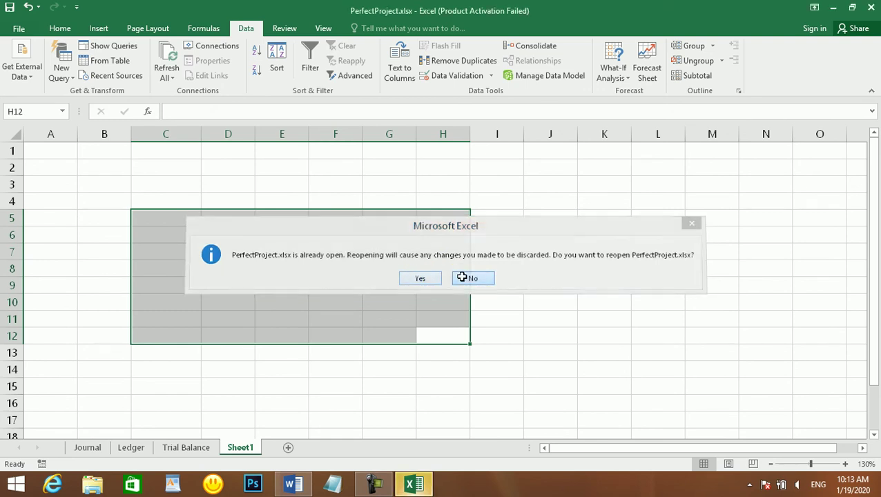
# Step: Look through the Journal, Ledger, Trial Balance and Sheet1 sheets of the workbook
pyautogui.click(87, 447)
pyautogui.click(212, 239)
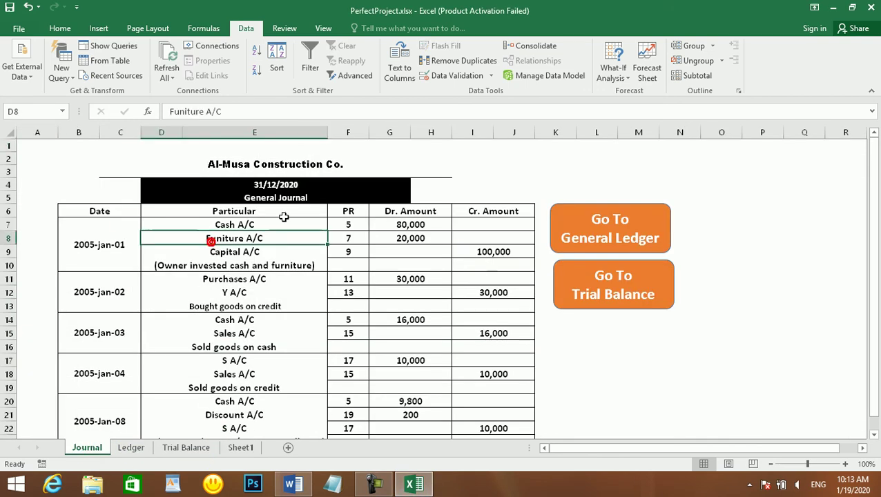
pyautogui.scroll(-2, 252, 222)
pyautogui.scroll(2, 261, 230)
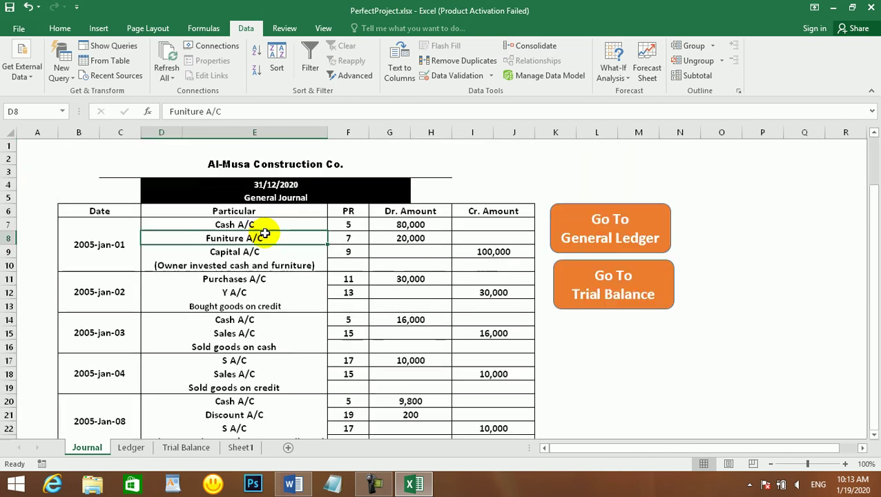
pyautogui.click(130, 448)
pyautogui.click(95, 448)
pyautogui.click(131, 448)
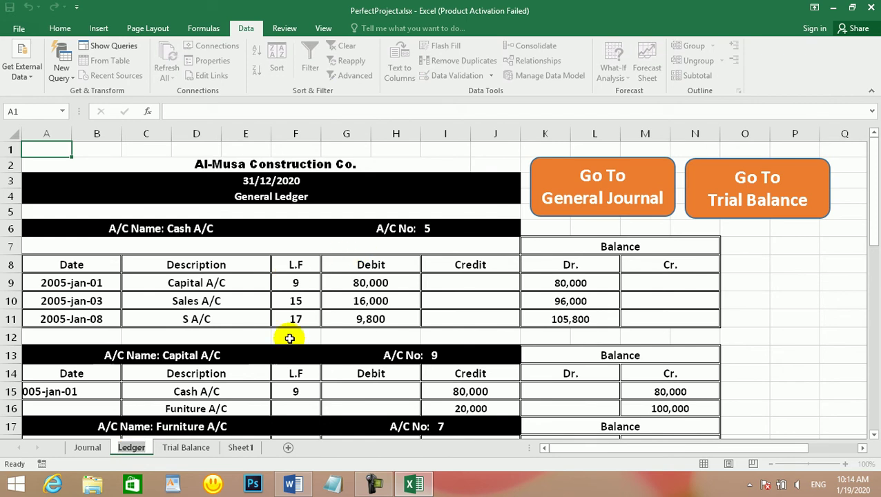
pyautogui.click(181, 448)
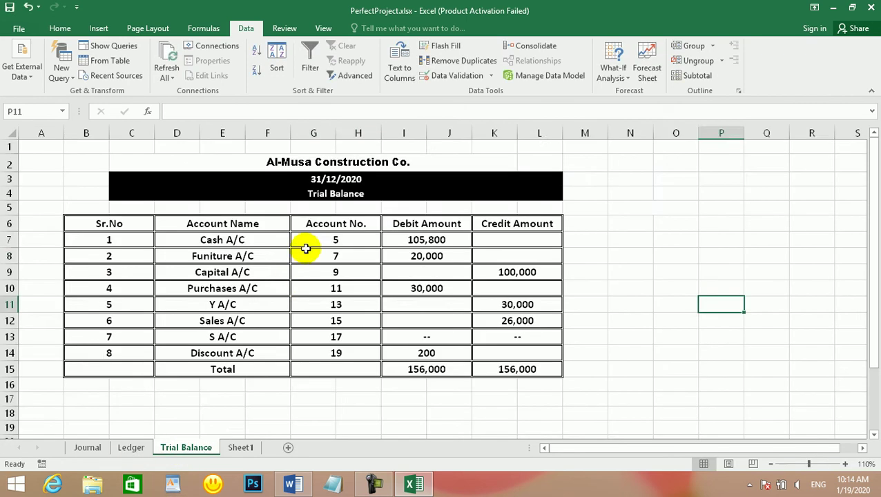
pyautogui.click(306, 251)
pyautogui.click(239, 449)
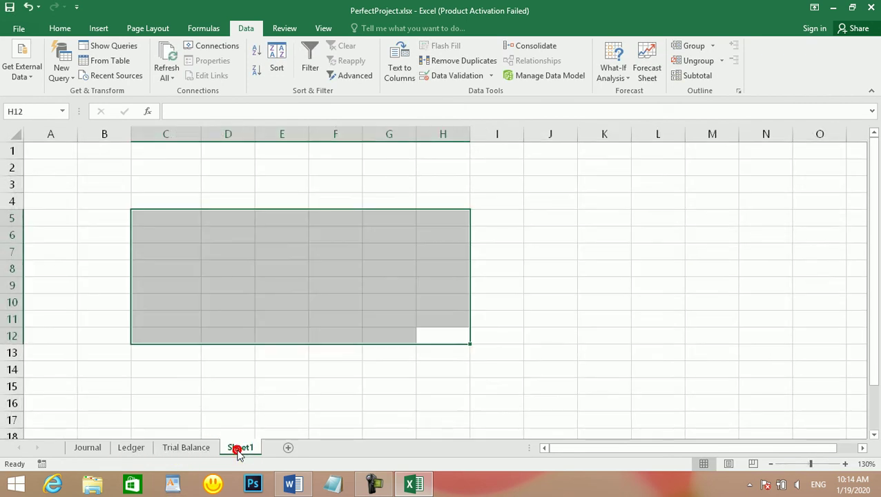
pyautogui.click(277, 244)
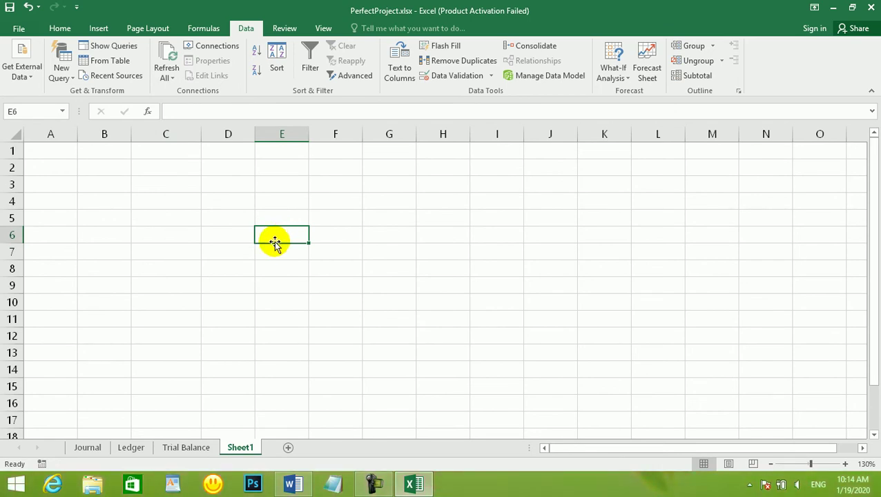
# Step: Examine the account entries on the Trial Balance sheet, checking them against Sheet1, Journal and Ledger
pyautogui.click(185, 447)
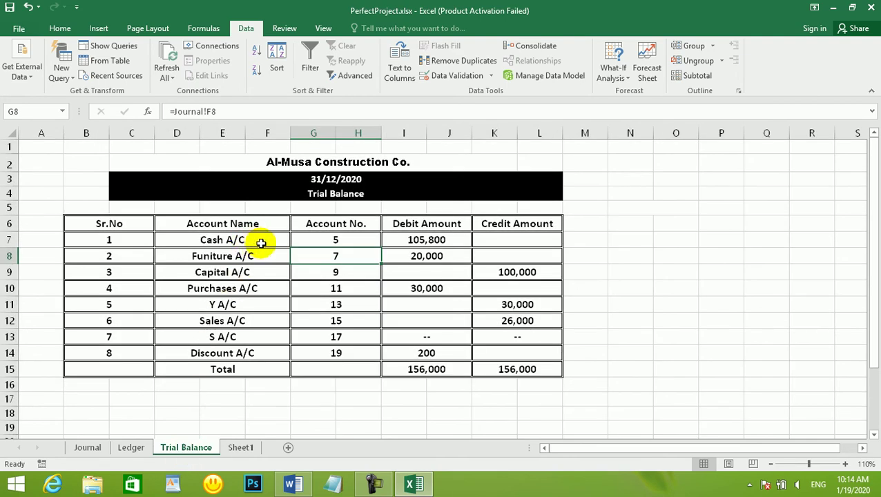
pyautogui.click(236, 448)
pyautogui.click(274, 200)
pyautogui.click(181, 449)
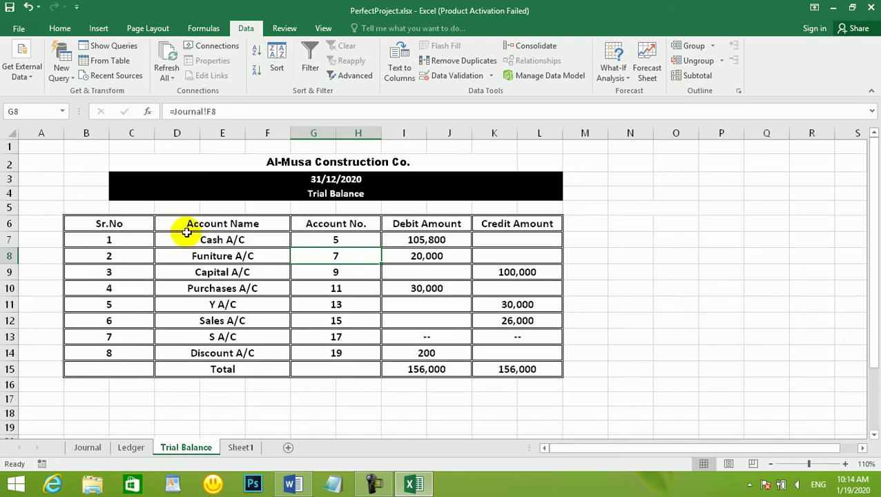
pyautogui.click(211, 240)
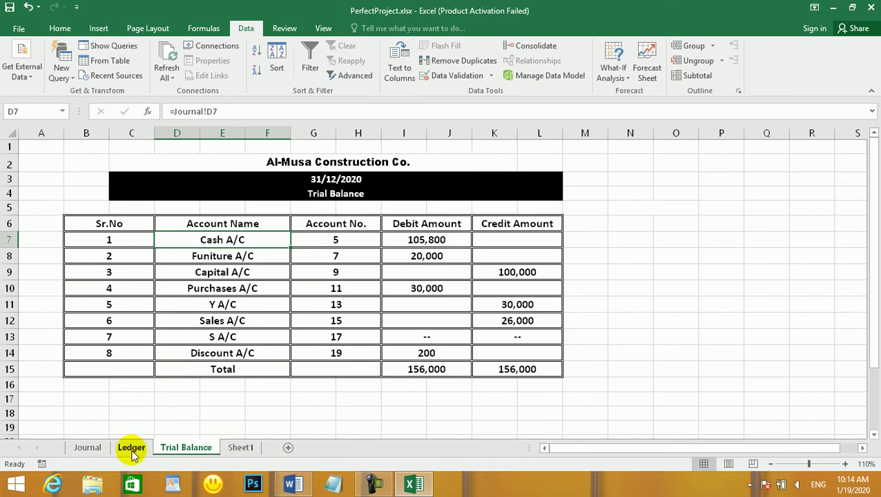
pyautogui.click(88, 449)
pyautogui.click(131, 448)
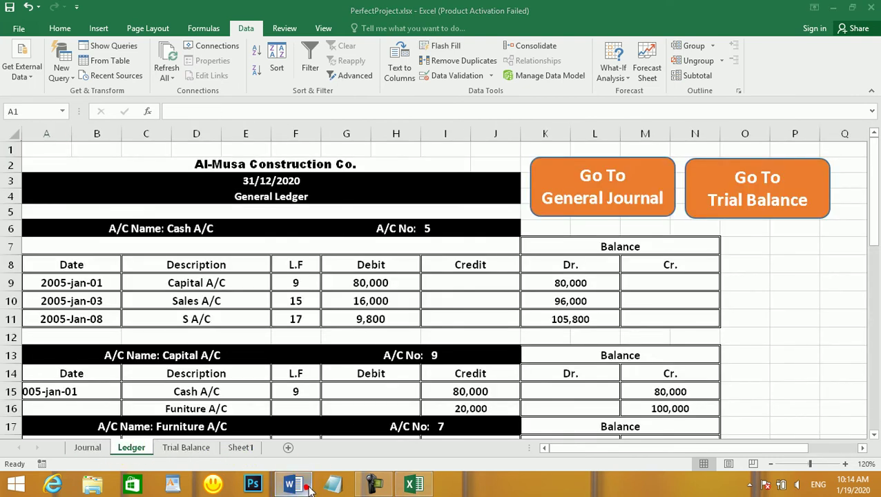
# Step: Switch to Trial Balance.docx in Word and review its trial balance table and income statement
pyautogui.click(293, 484)
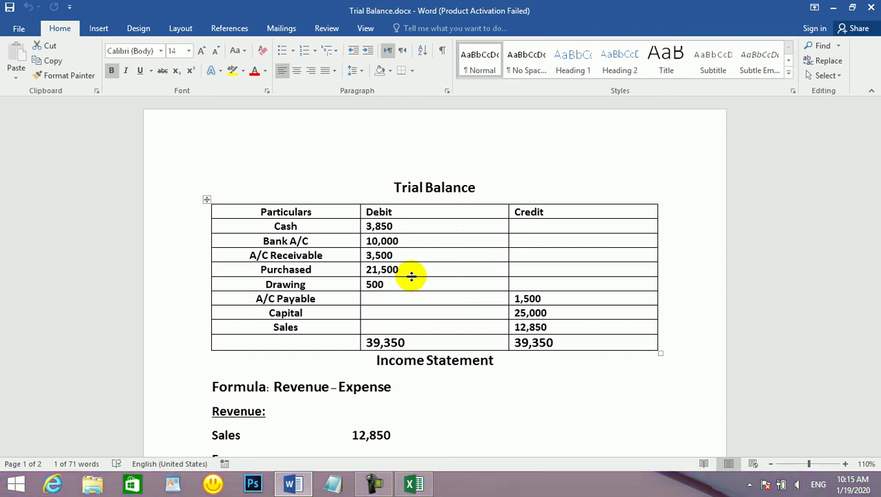
pyautogui.scroll(-3, 411, 277)
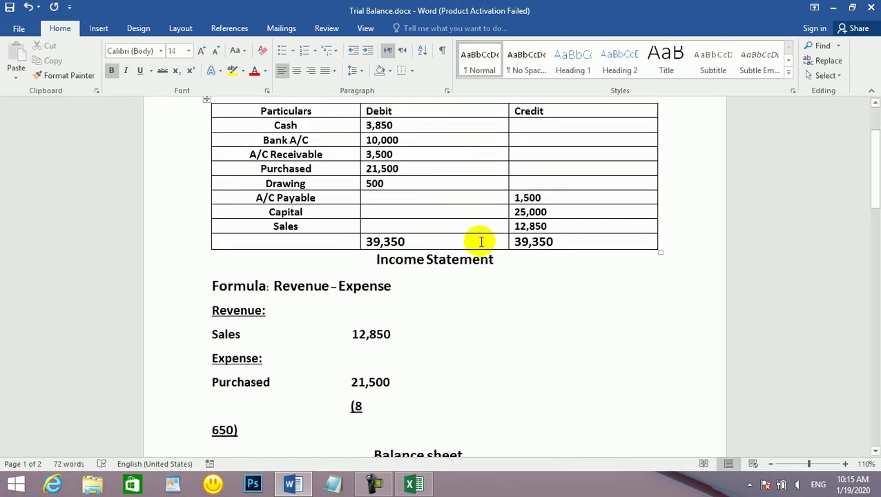
pyautogui.scroll(3, 478, 235)
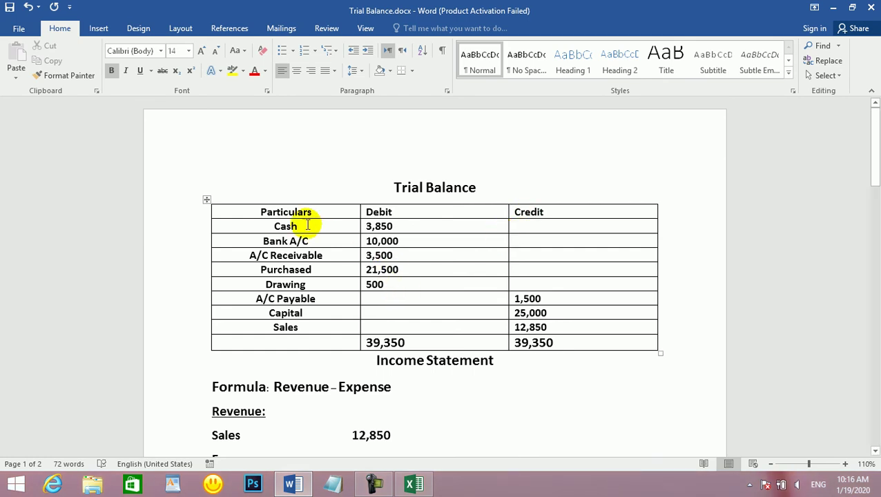
# Step: Switch back to the Excel workbook and examine the particulars on the Journal sheet
pyautogui.click(832, 10)
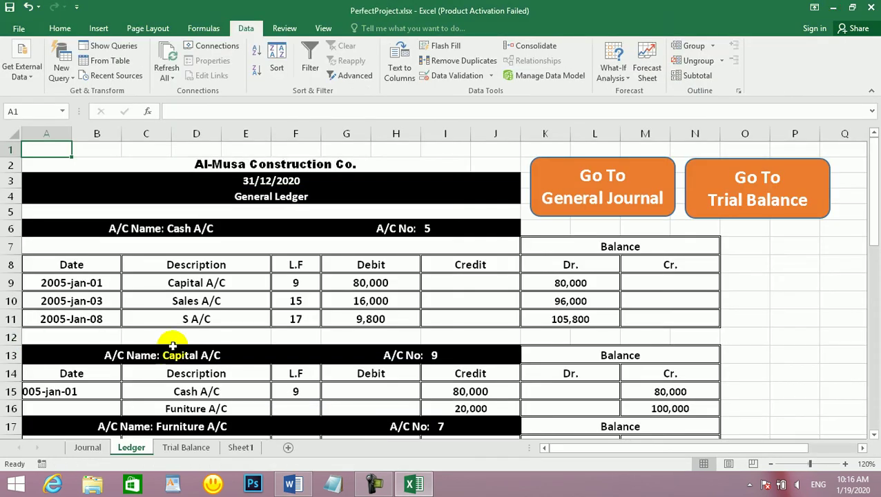
pyautogui.click(90, 449)
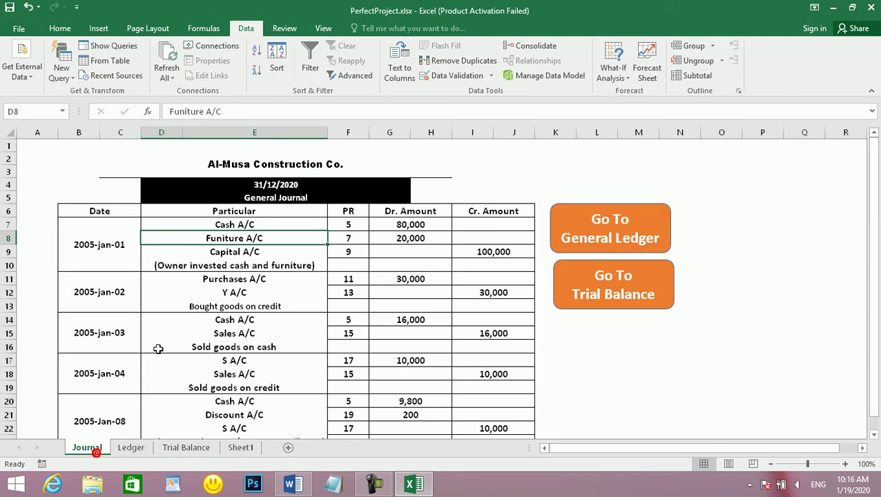
pyautogui.doubleClick(243, 225)
pyautogui.click(233, 346)
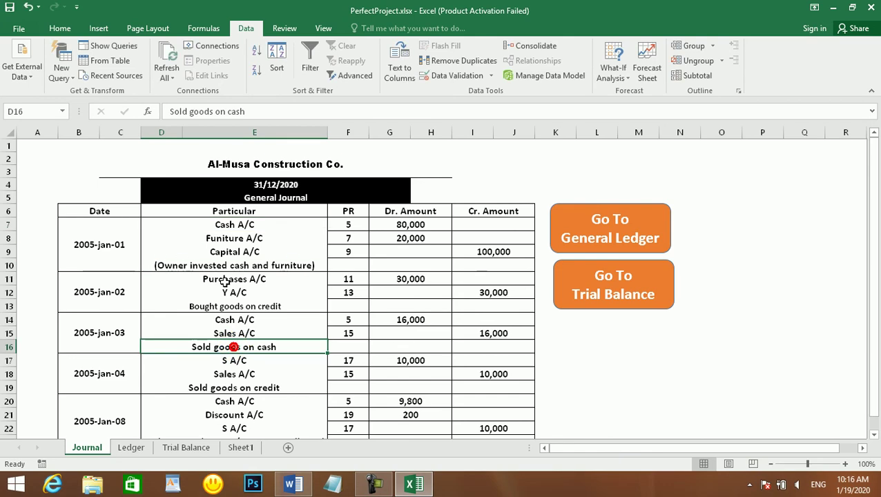
# Step: Compare the trial balance table in the Word document with the Trial Balance sheet in the Excel workbook
pyautogui.click(294, 485)
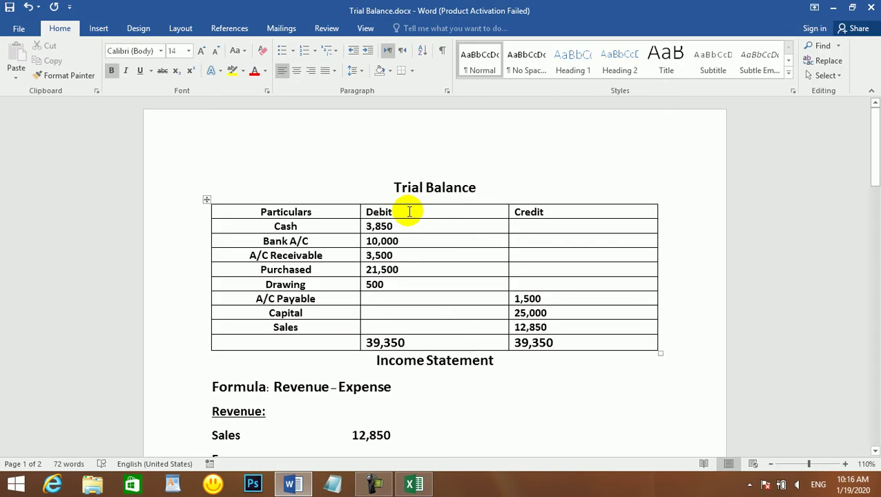
pyautogui.scroll(-1, 615, 202)
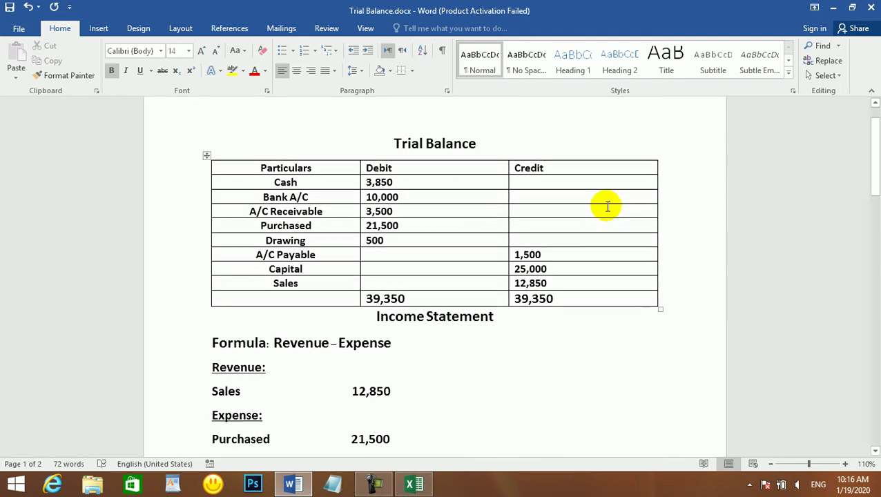
pyautogui.click(414, 485)
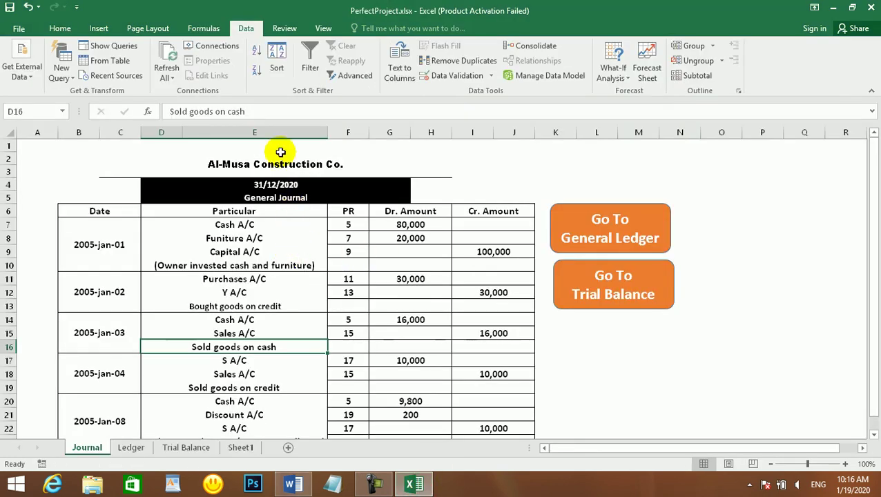
pyautogui.click(226, 450)
pyautogui.click(196, 453)
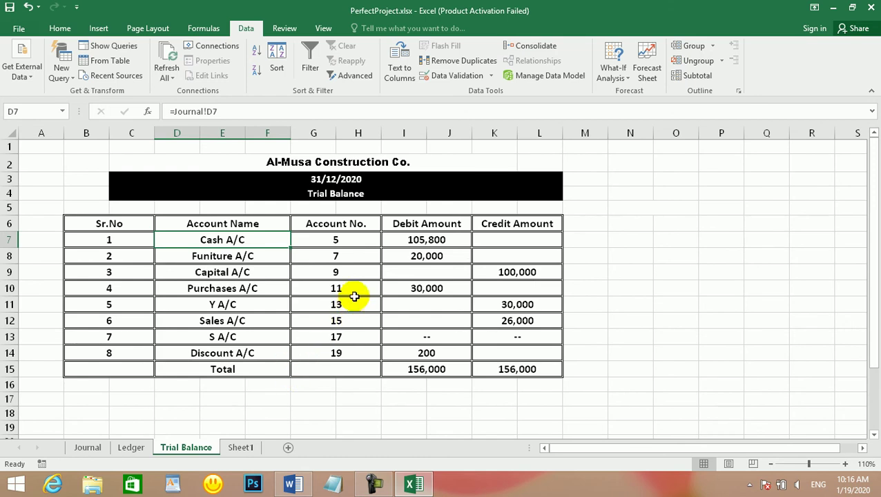
pyautogui.click(291, 484)
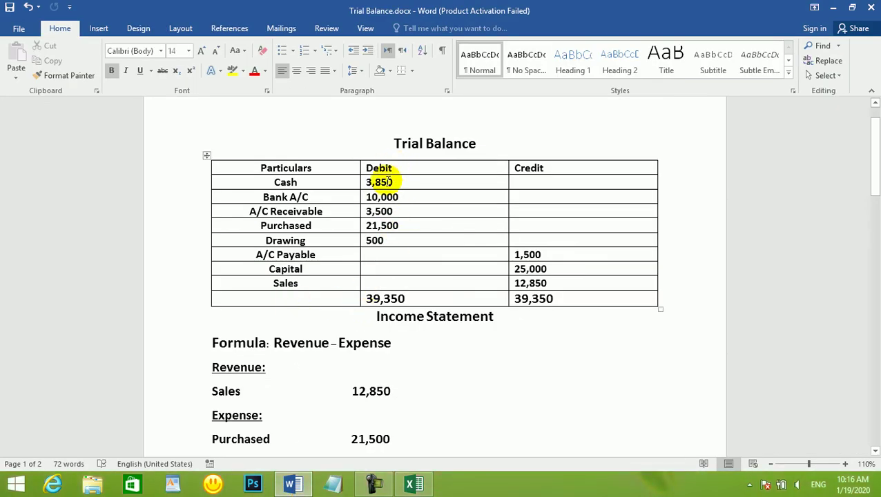
pyautogui.click(414, 484)
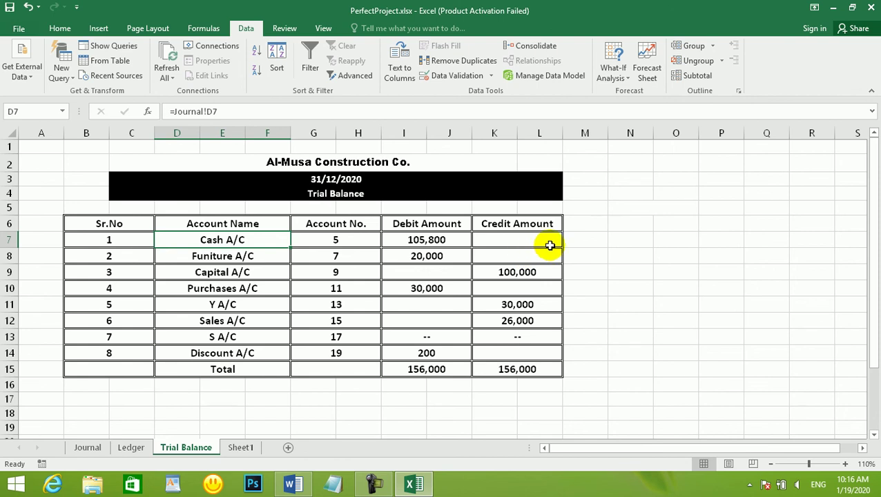
# Step: On the Trial Balance sheet, enter the label Sales in O8 and the amount 26000 in P8
pyautogui.click(686, 210)
pyautogui.click(690, 224)
pyautogui.click(697, 252)
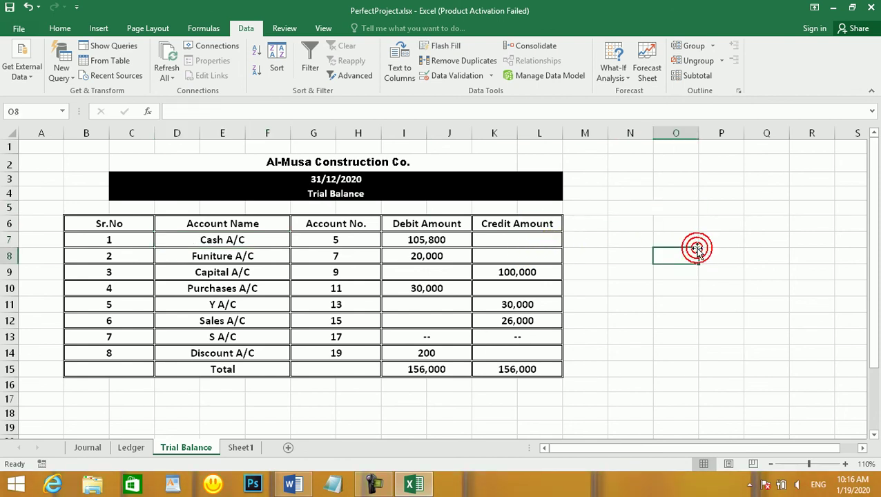
pyautogui.write('S')
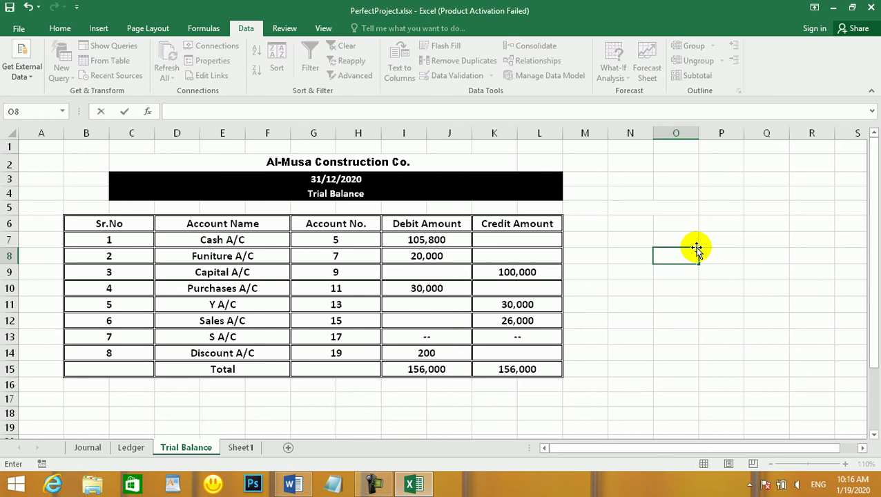
pyautogui.write('ales')
pyautogui.press('Tab')
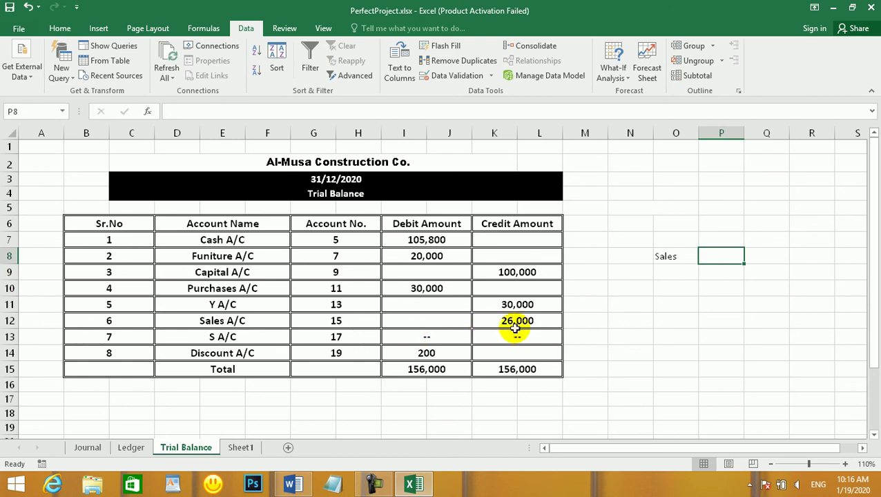
pyautogui.write('26')
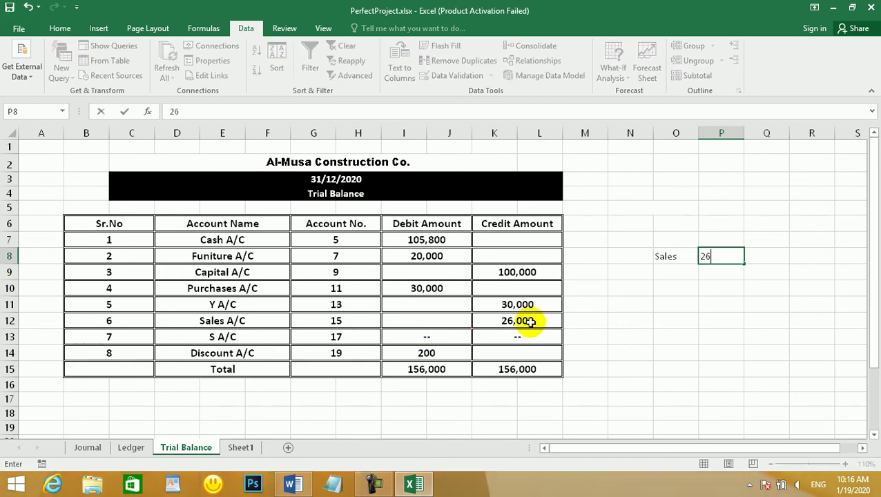
pyautogui.hotkey('shift', 'Tab')
# Step: Replace the label in O8 with Revenue
pyautogui.write('R')
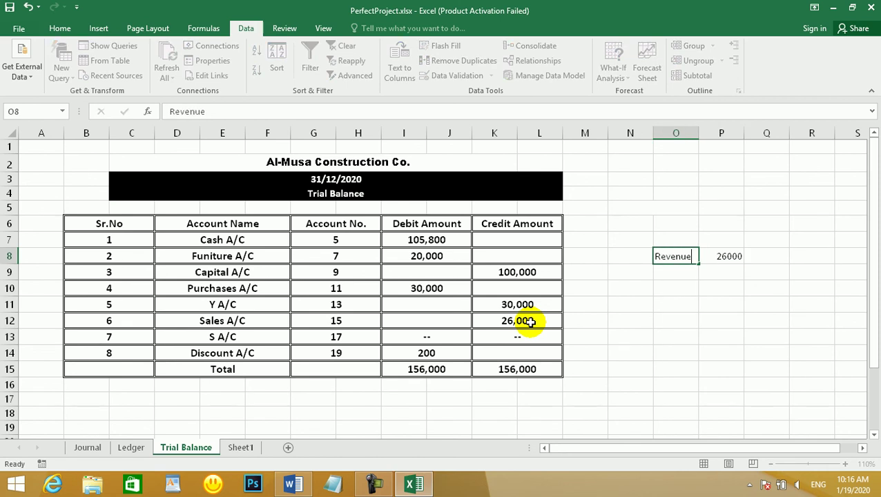
pyautogui.press('Tab')
pyautogui.press('Return')
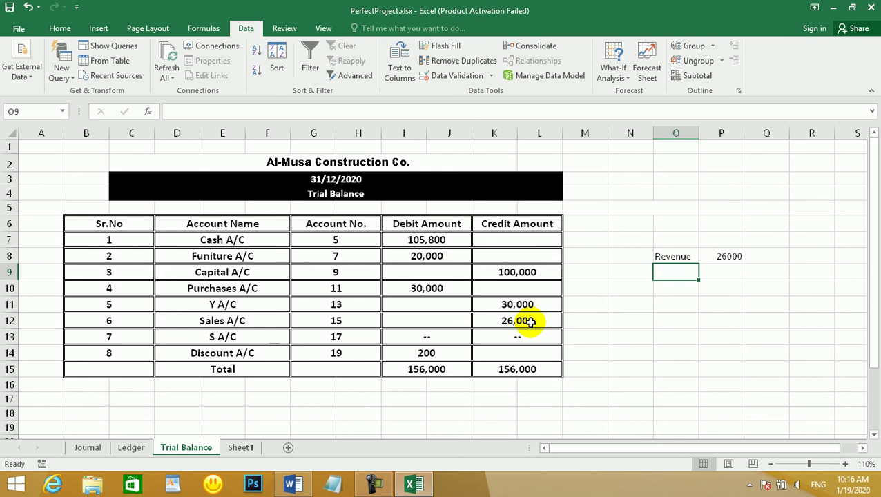
# Step: Enter the label Purchases in O9 and the amount 30000 in P9
pyautogui.write('Expe')
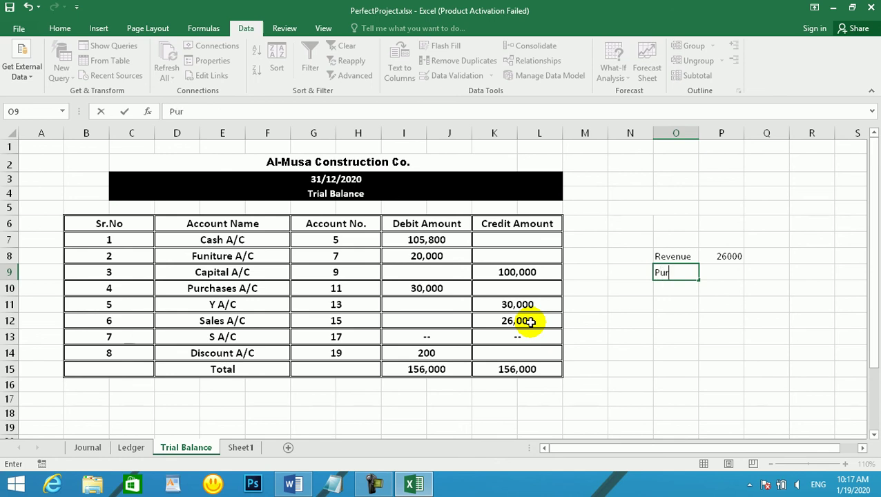
pyautogui.write('s')
pyautogui.press('Tab')
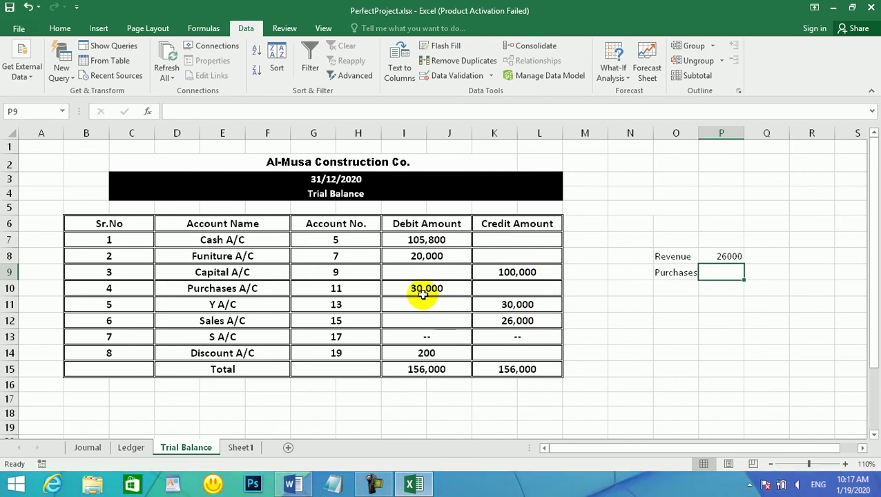
pyautogui.write('30000')
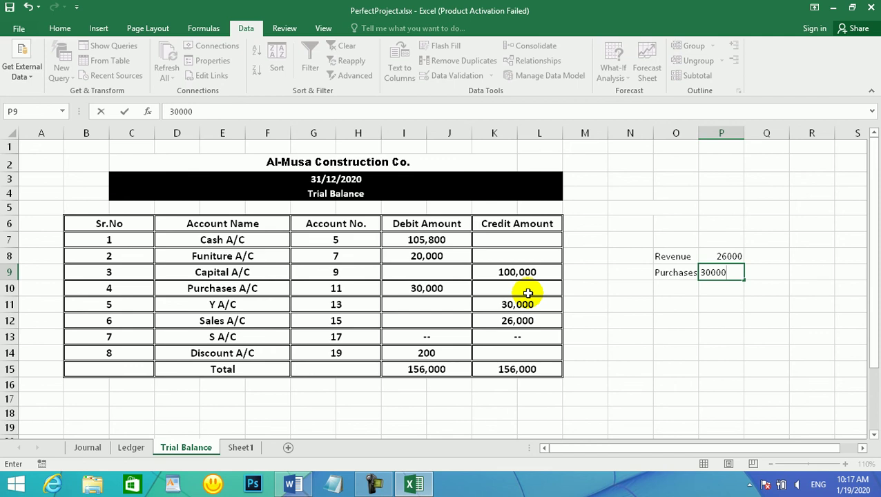
pyautogui.press('Return')
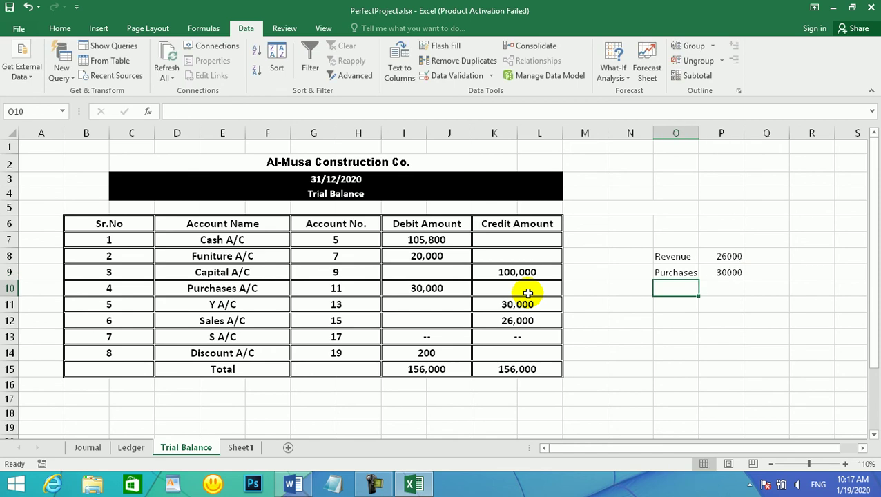
# Step: In P10, calculate revenue minus purchases with the formula =P8-P9
pyautogui.press('Right')
pyautogui.write('=')
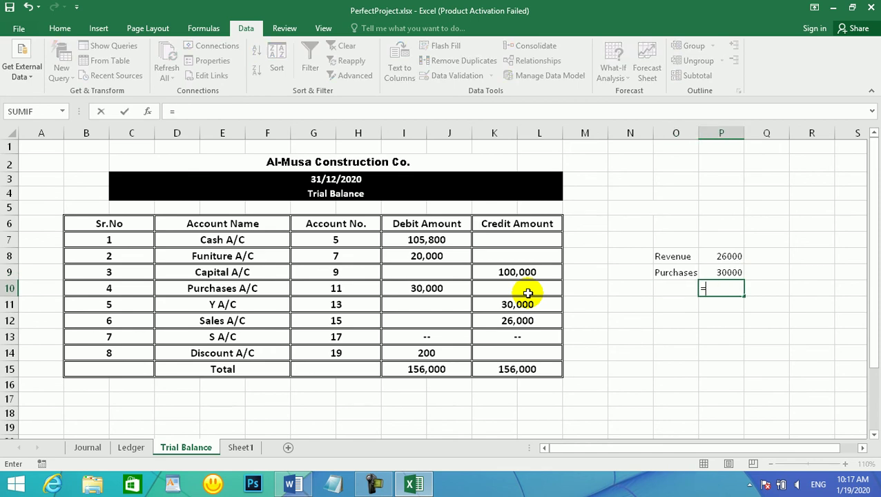
pyautogui.click(720, 256)
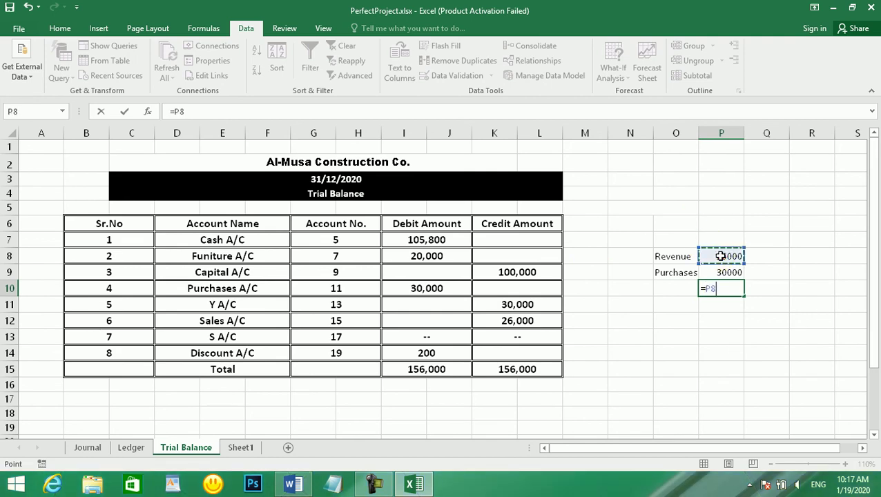
pyautogui.write('-')
pyautogui.click(717, 273)
pyautogui.press('Return')
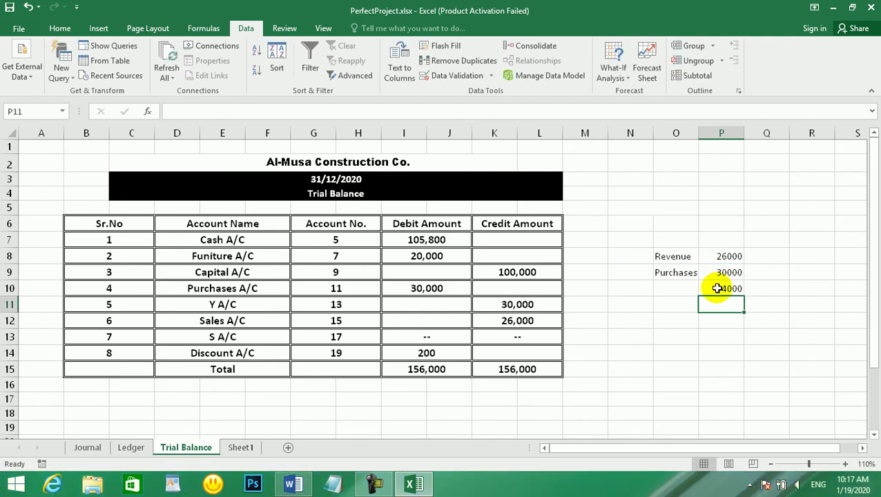
pyautogui.click(717, 287)
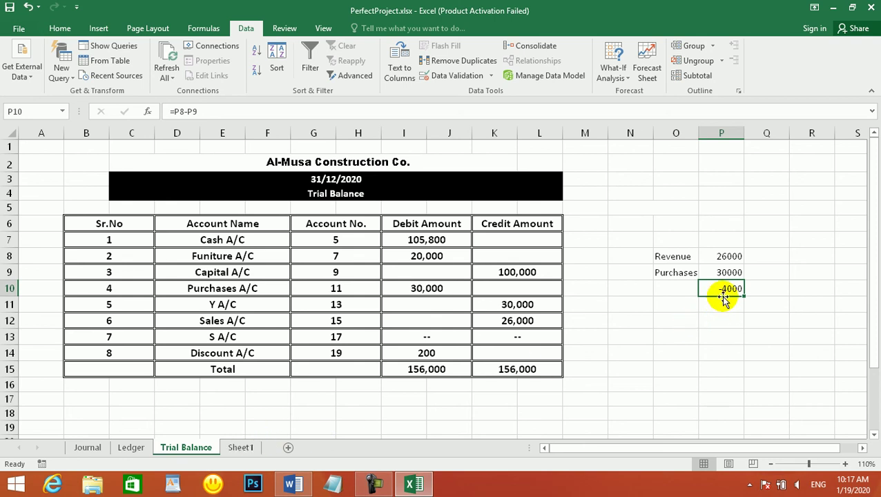
# Step: Check the S A/C and Discount A/C account name cells in the trial balance table
pyautogui.click(627, 322)
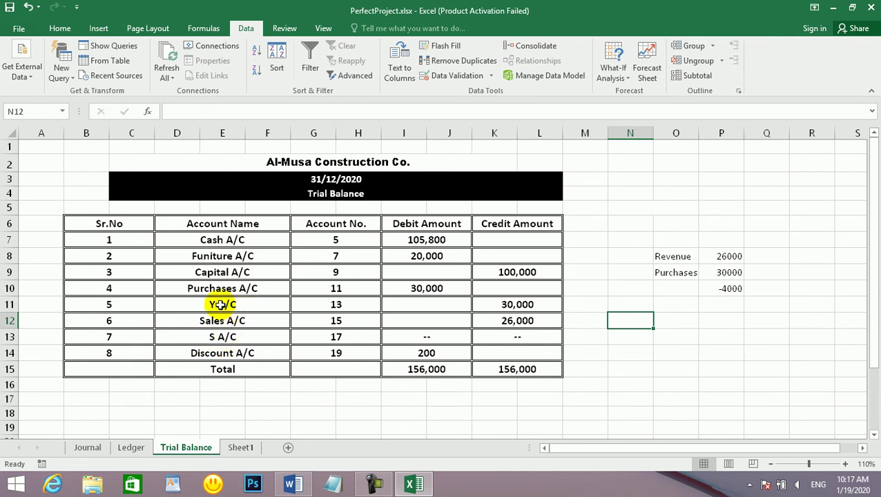
pyautogui.click(228, 337)
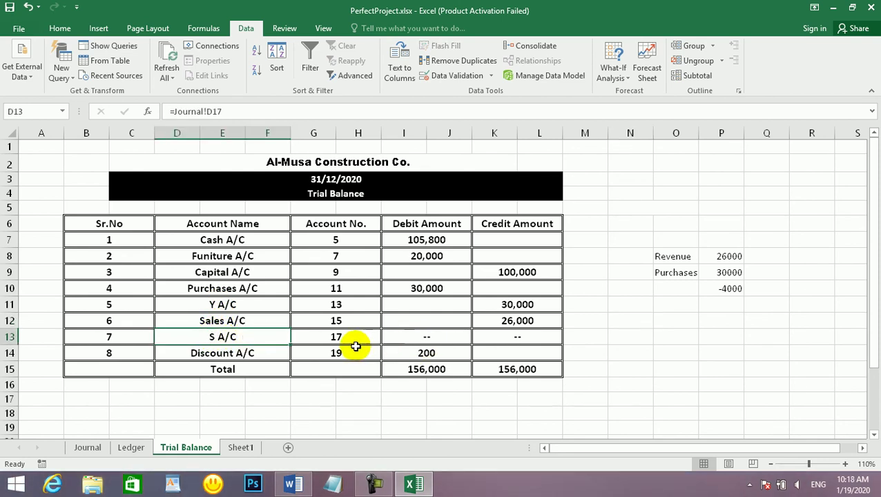
pyautogui.doubleClick(235, 353)
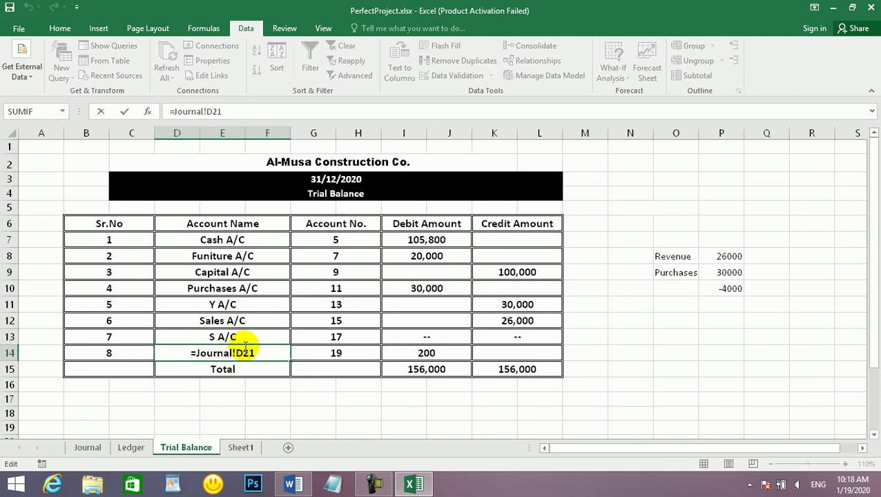
pyautogui.press('Escape')
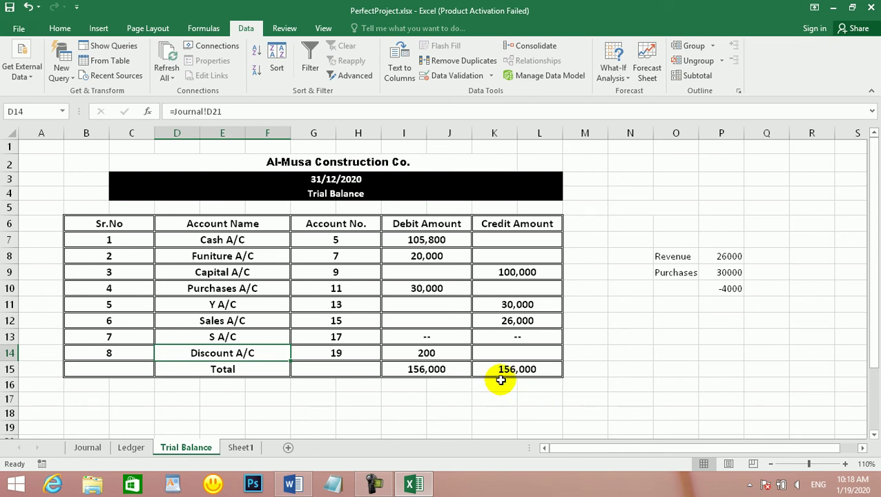
# Step: Clear the revenue, purchases and difference working from cells O8:P10
pyautogui.click(677, 256)
pyautogui.click(719, 256)
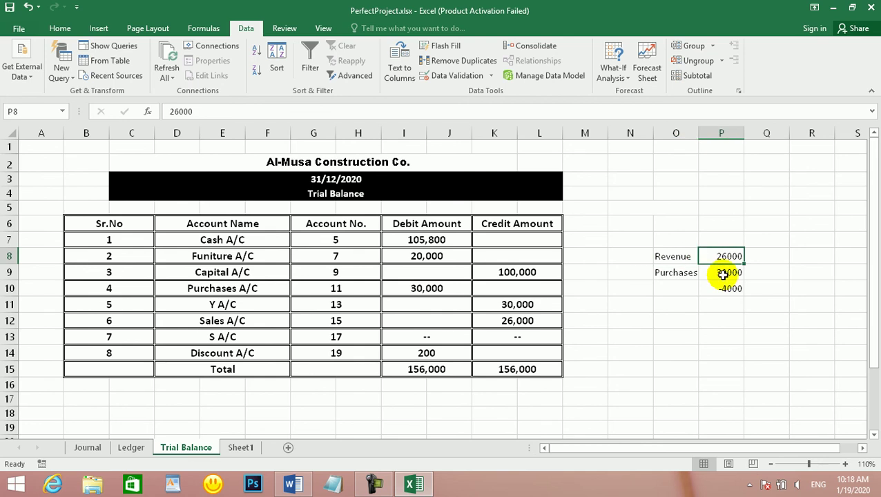
pyautogui.click(721, 273)
pyautogui.moveTo(671, 253); pyautogui.dragTo(720, 286)
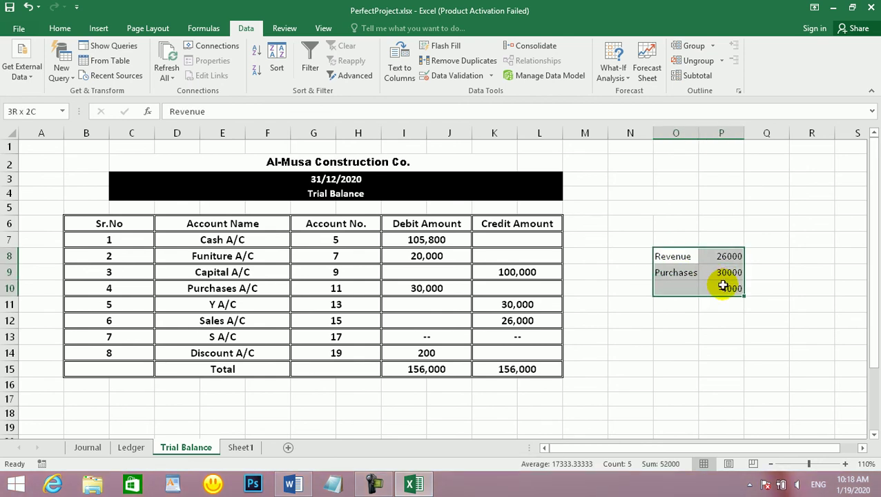
pyautogui.press('Delete')
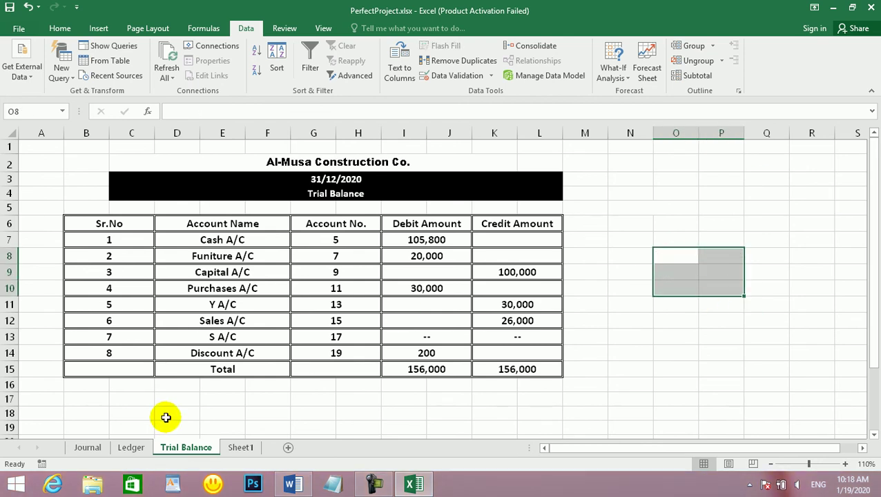
# Step: Examine the cash and furniture accounts on the Ledger sheet, and compare them with their debit amounts on the Trial Balance sheet
pyautogui.click(138, 448)
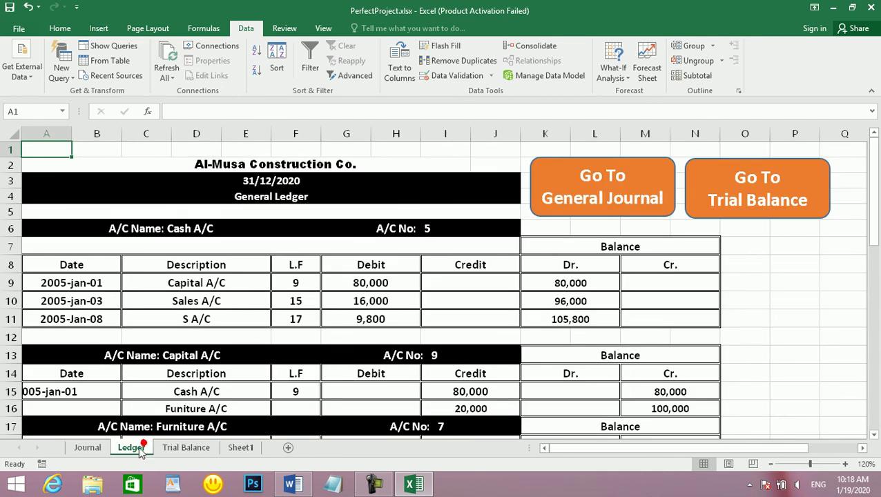
pyautogui.click(256, 304)
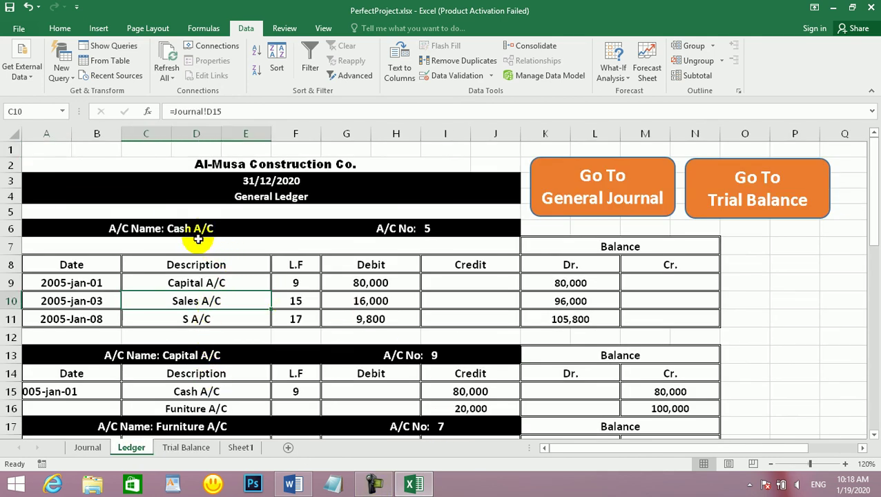
pyautogui.scroll(-2, 207, 290)
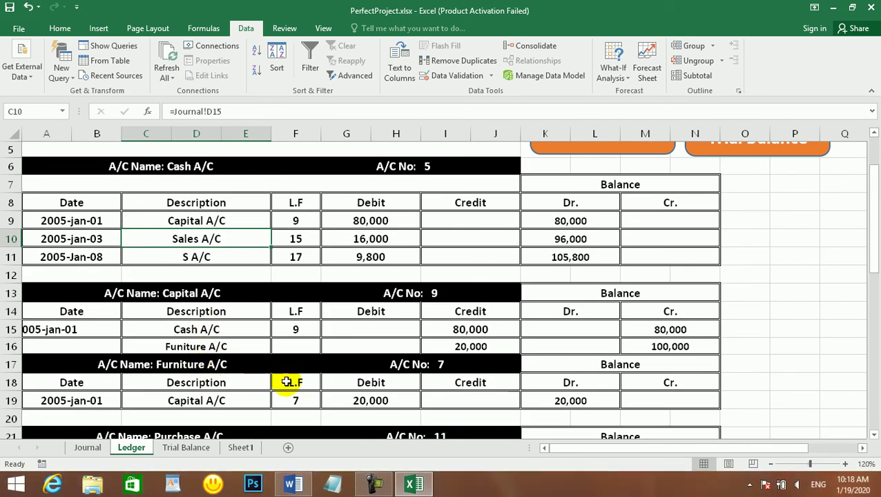
pyautogui.click(364, 400)
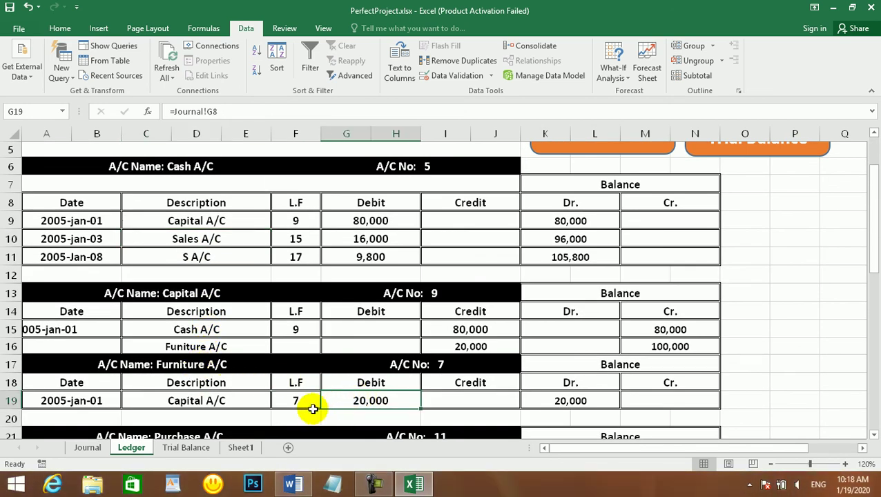
pyautogui.click(204, 447)
pyautogui.click(627, 321)
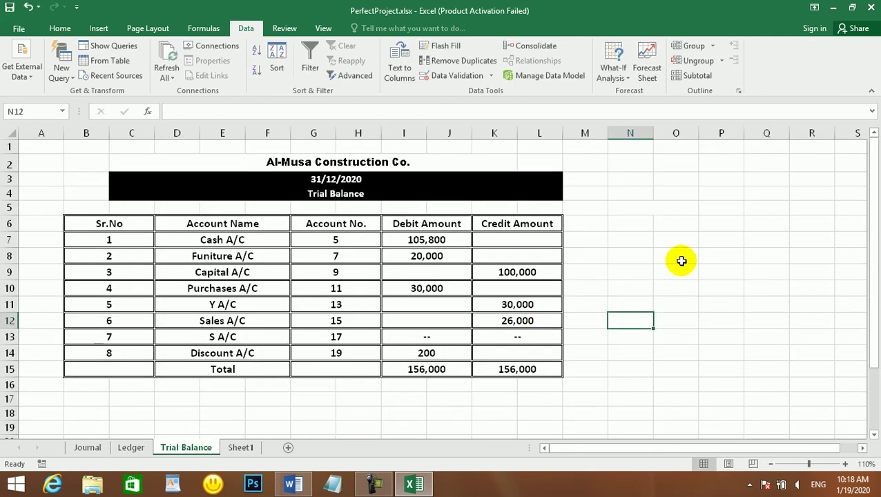
pyautogui.click(682, 260)
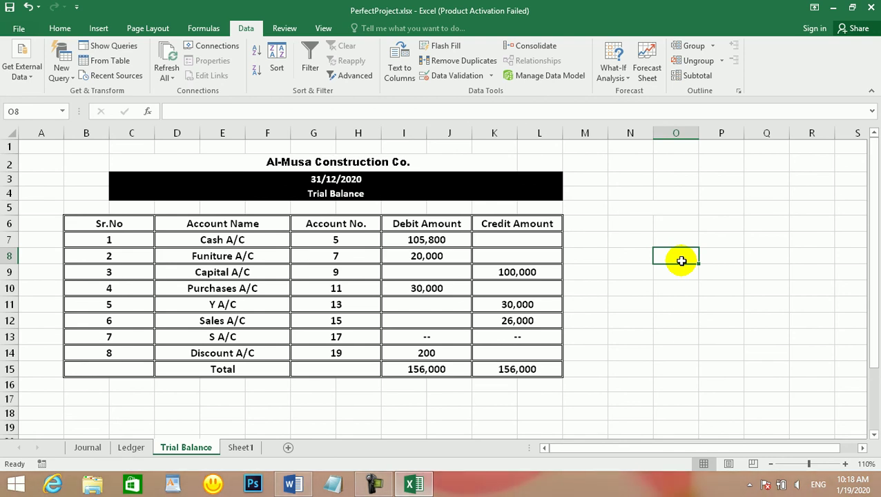
pyautogui.click(248, 255)
pyautogui.click(419, 254)
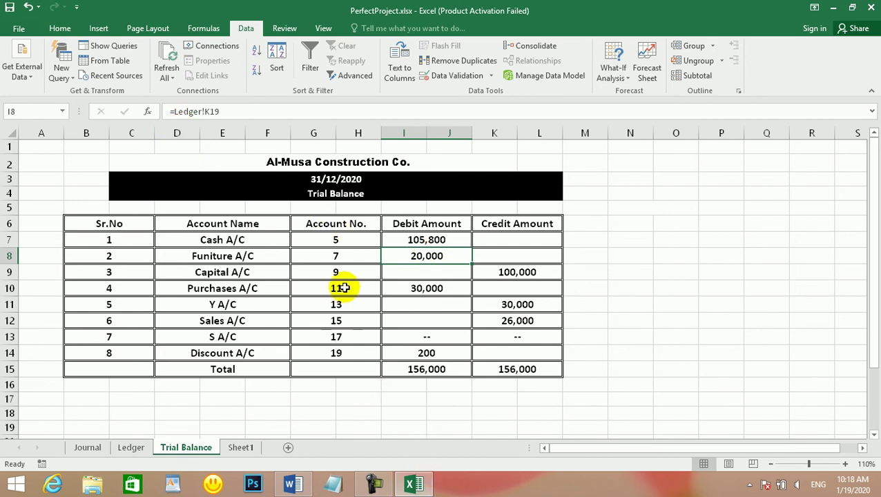
pyautogui.click(414, 238)
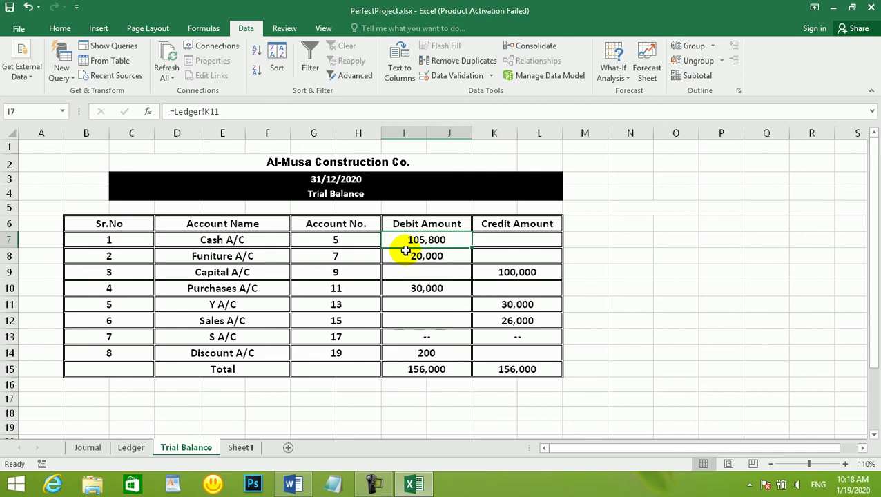
# Step: Review the debit entries of the Cash A/C on the Ledger sheet, and return to the Trial Balance sheet
pyautogui.click(131, 447)
pyautogui.click(238, 223)
pyautogui.scroll(2, 233, 221)
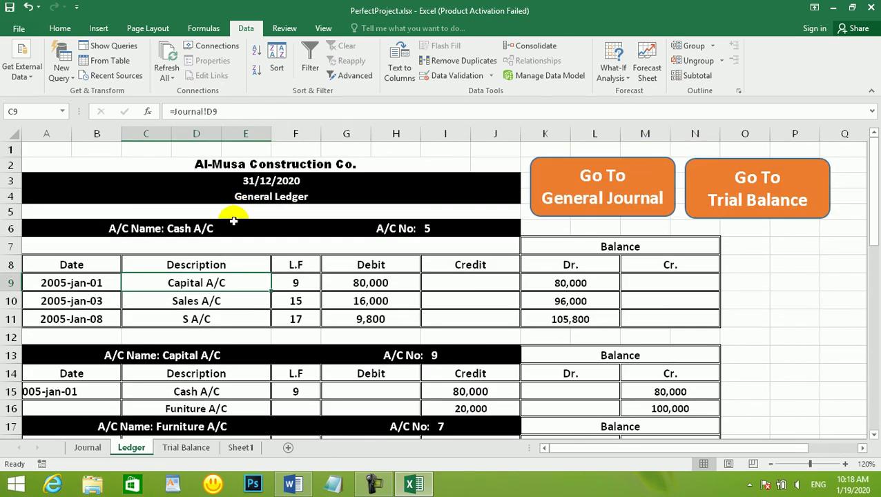
pyautogui.click(353, 284)
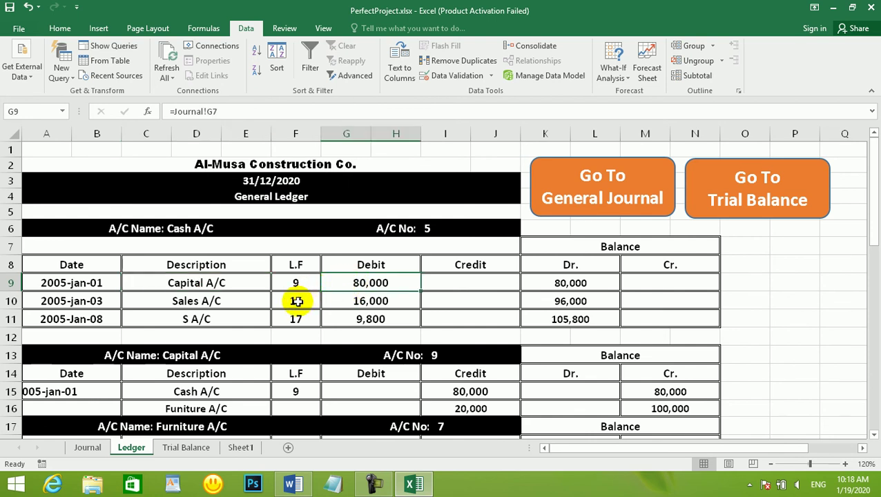
pyautogui.click(359, 302)
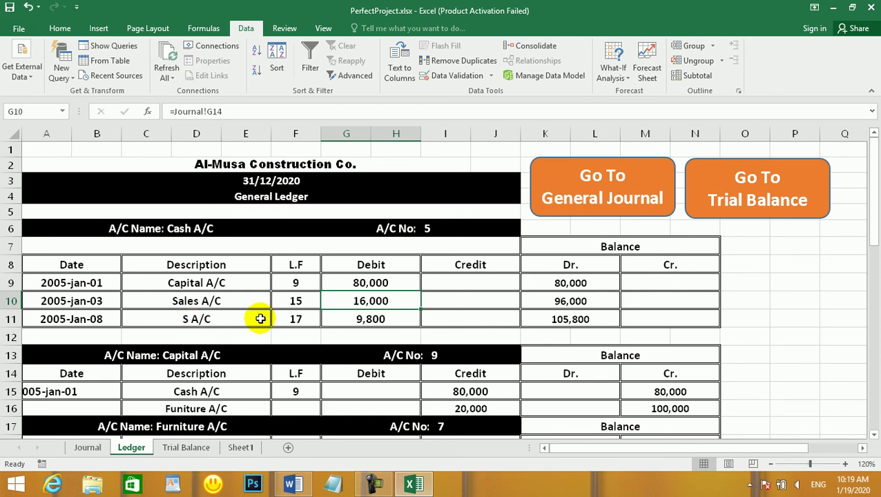
pyautogui.click(188, 448)
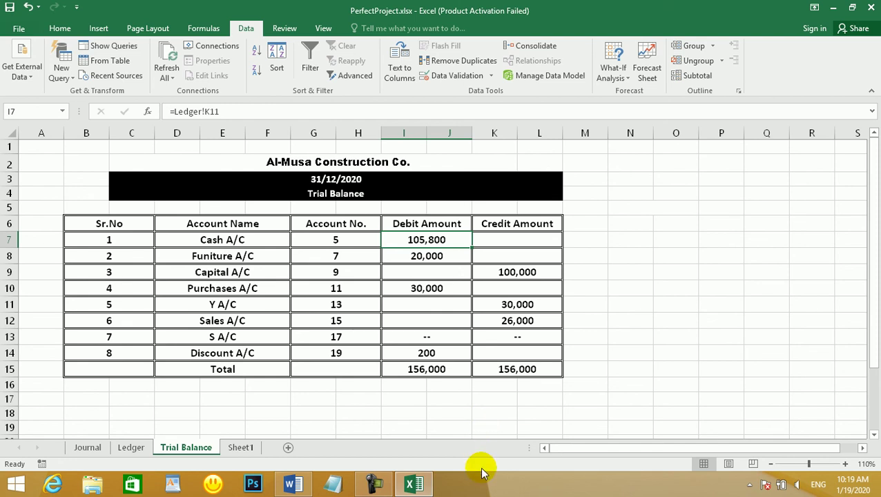
pyautogui.click(335, 486)
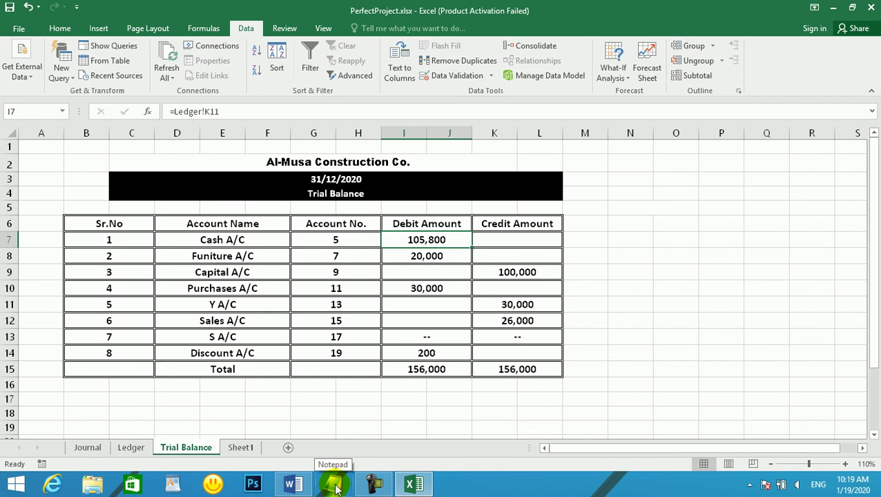
pyautogui.click(336, 488)
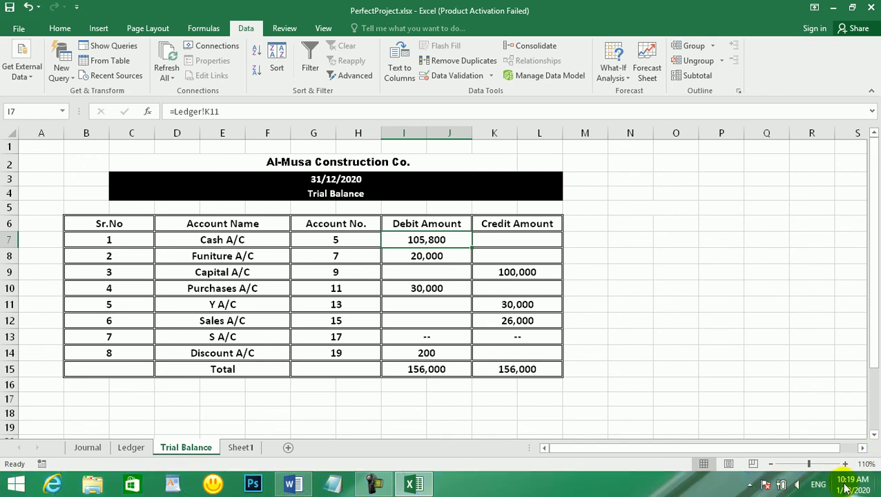
pyautogui.click(749, 485)
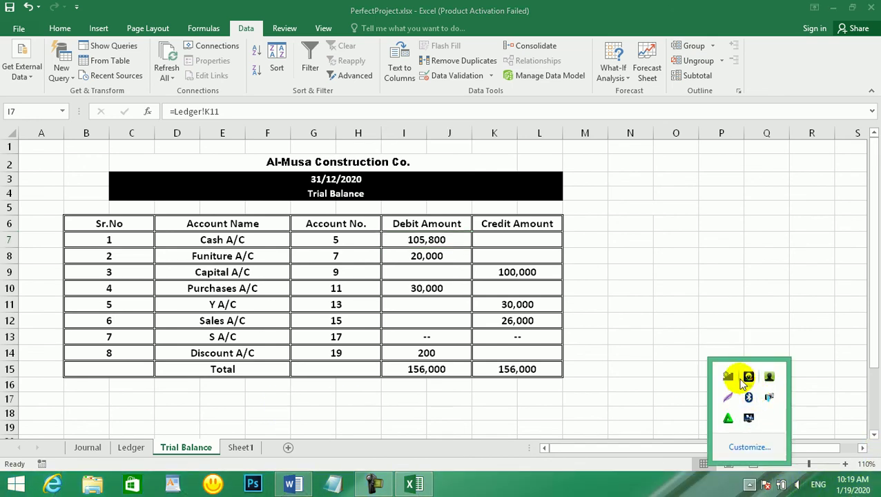
pyautogui.rightClick(731, 377)
pyautogui.click(715, 312)
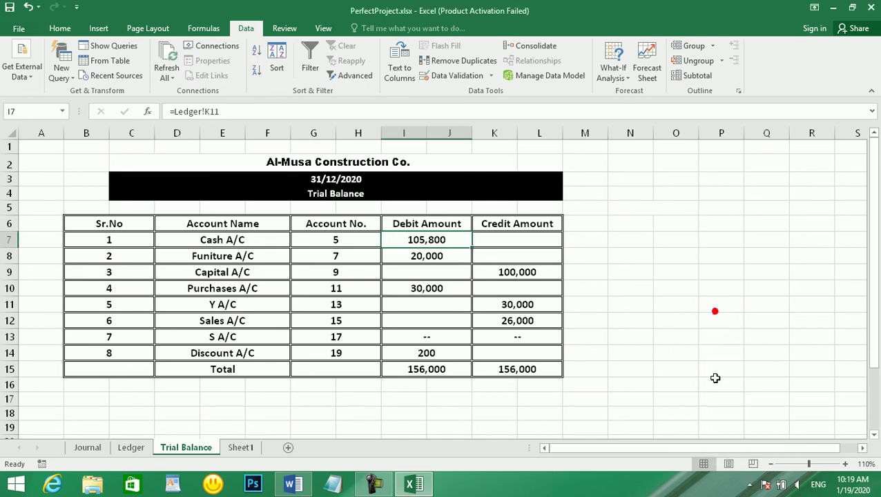
pyautogui.click(749, 484)
pyautogui.click(729, 378)
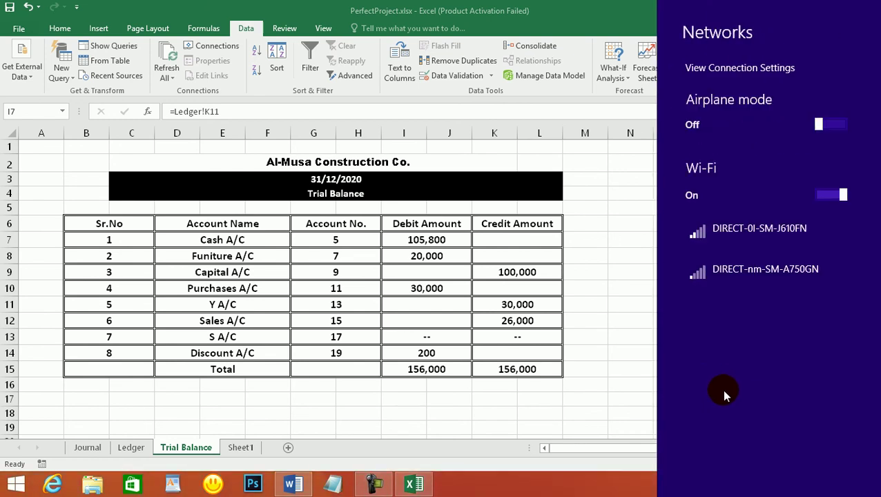
pyautogui.click(611, 397)
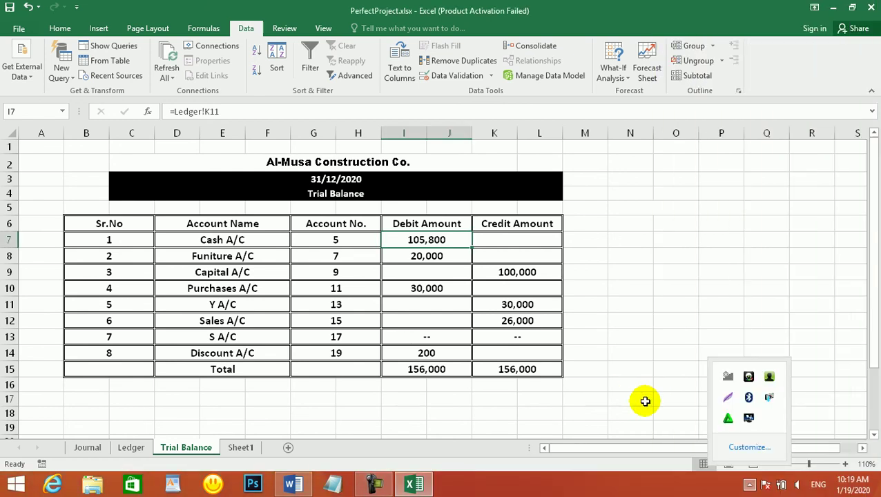
pyautogui.click(692, 386)
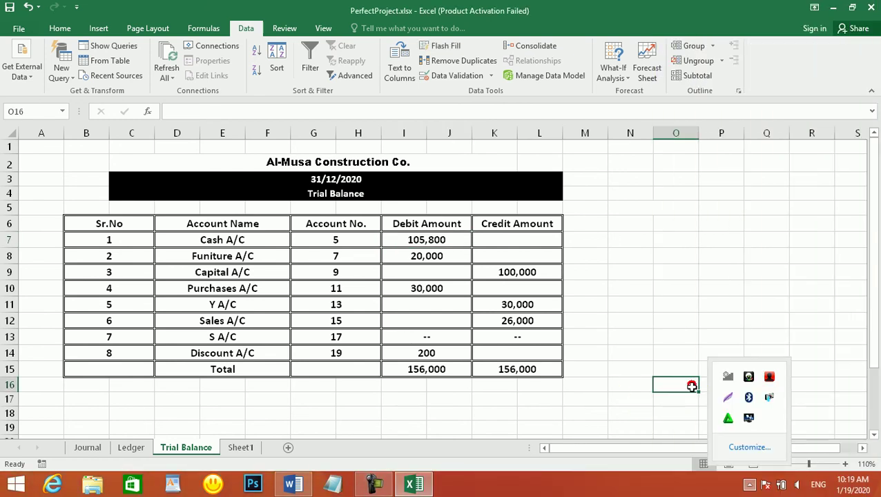
pyautogui.click(749, 486)
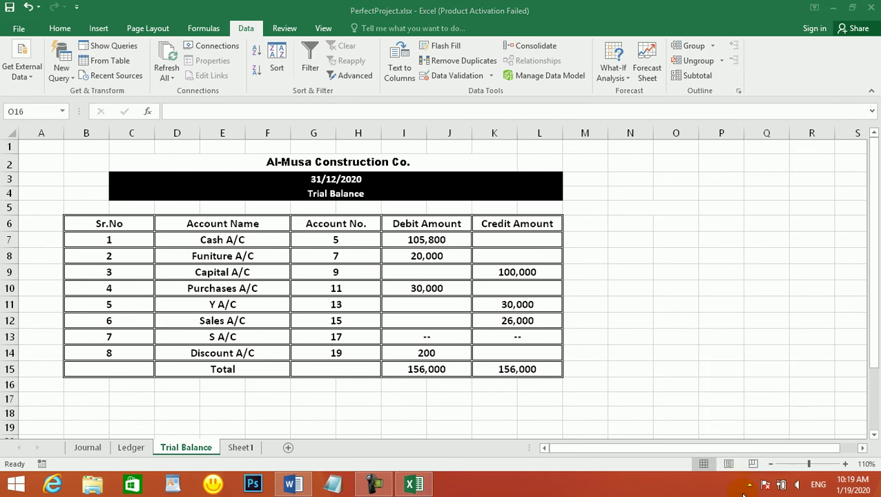
pyautogui.click(378, 484)
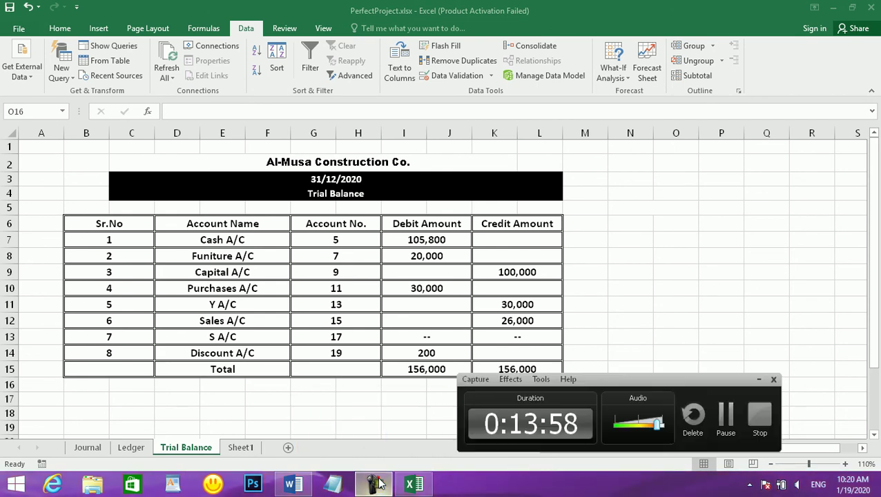